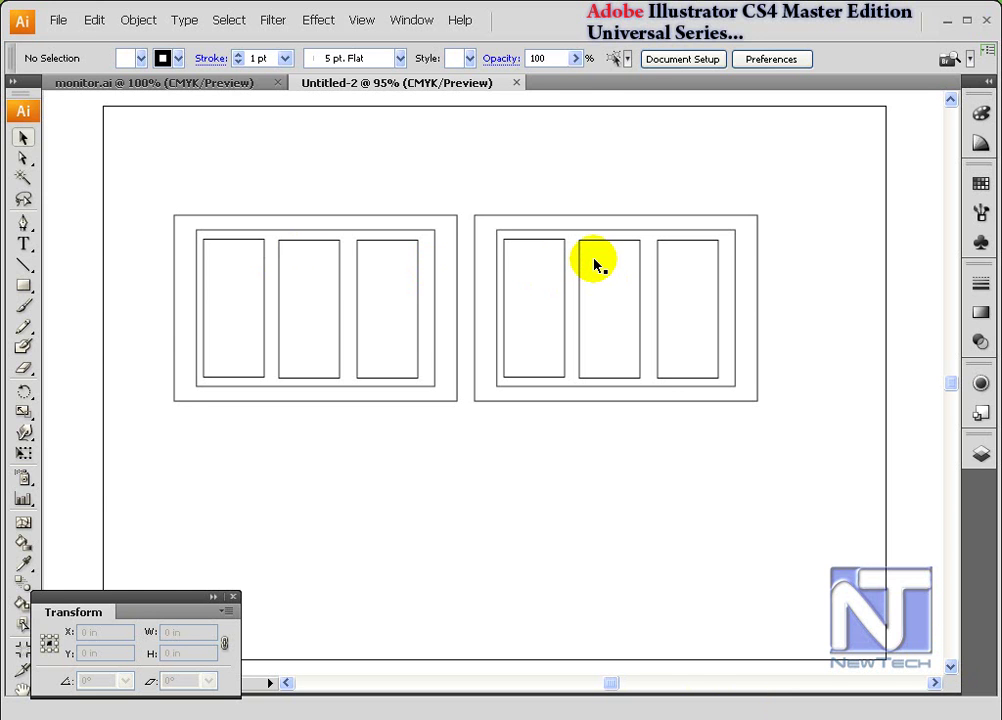
# Start a File > Export with the format set to AutoCAD Interchange File (*.DXF)
pyautogui.click(57, 30)
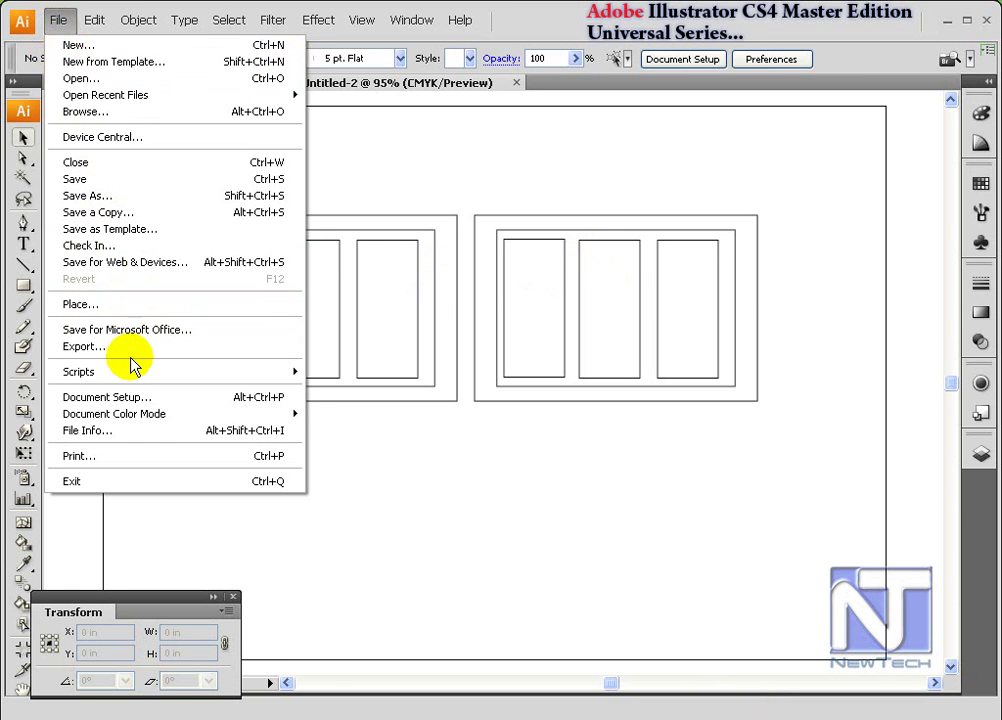
pyautogui.click(206, 351)
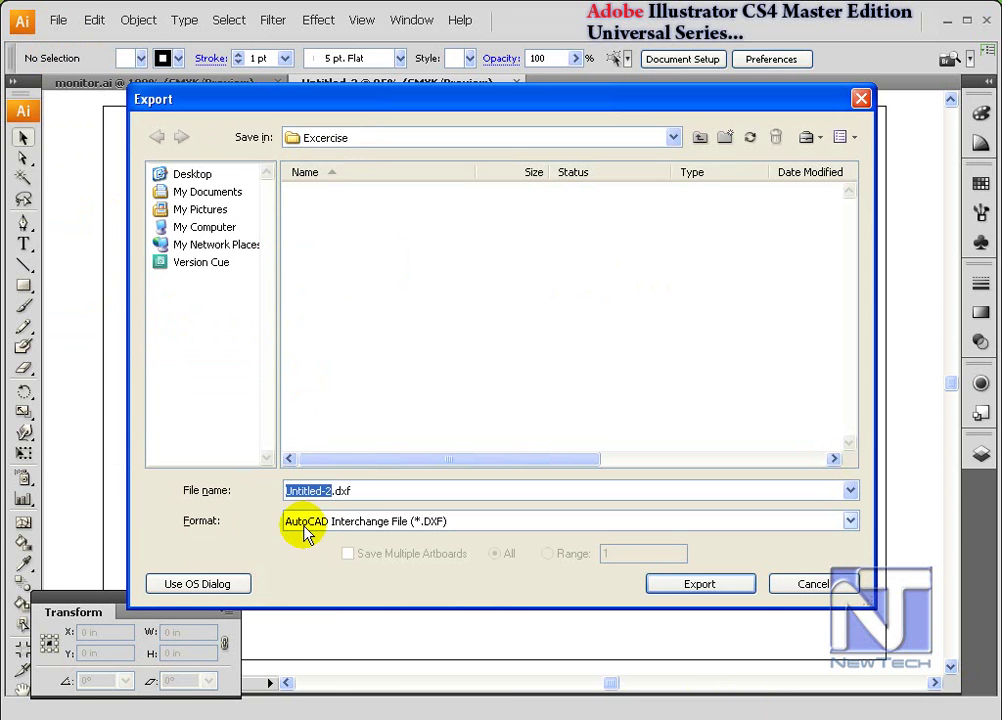
pyautogui.click(305, 522)
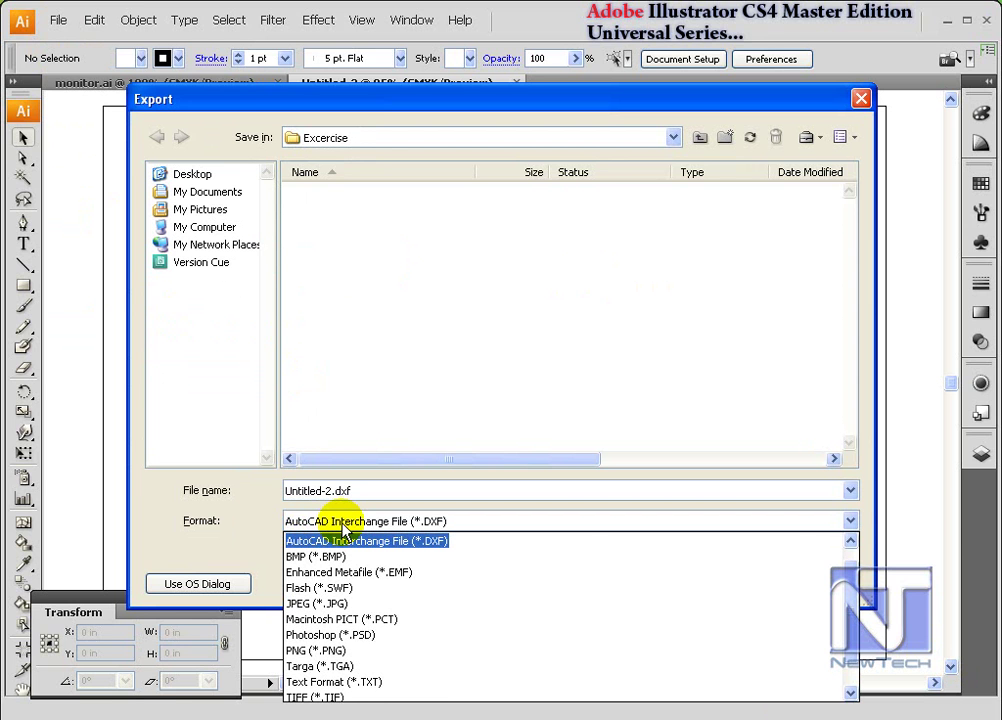
pyautogui.click(850, 540)
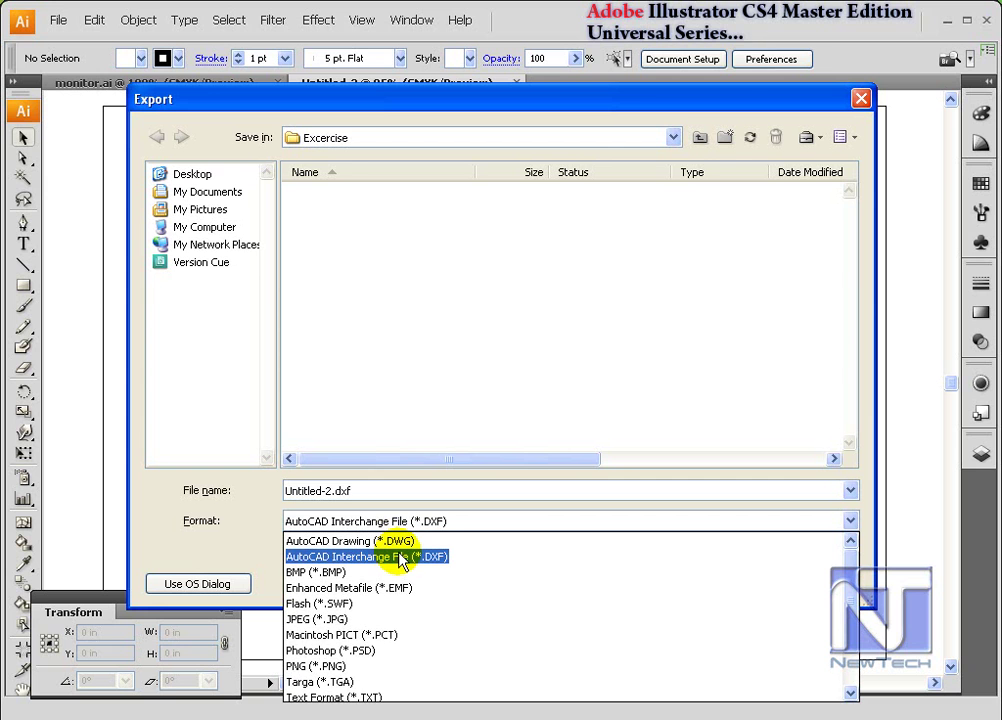
pyautogui.click(400, 557)
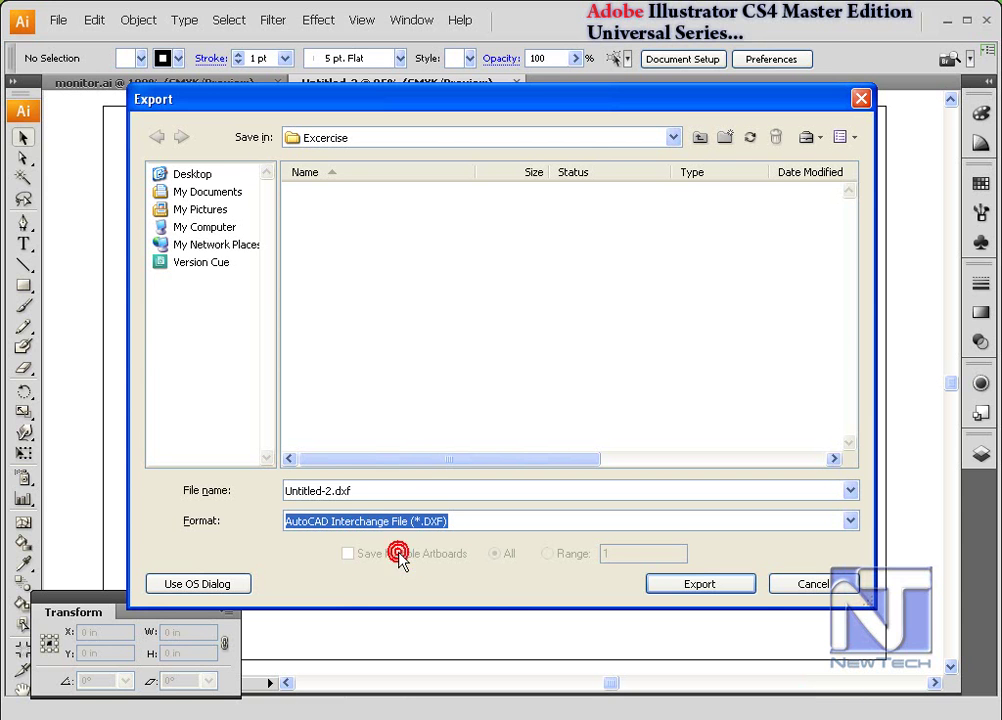
# Erase the 'Untitled-' part of the export file name
pyautogui.click(373, 488)
pyautogui.moveTo(326, 490); pyautogui.dragTo(249, 489)
pyautogui.press('BackSpace')
# Name the file first_01 and export it as DXF
pyautogui.press('Delete')
pyautogui.write('first_01')
pyautogui.click(678, 588)
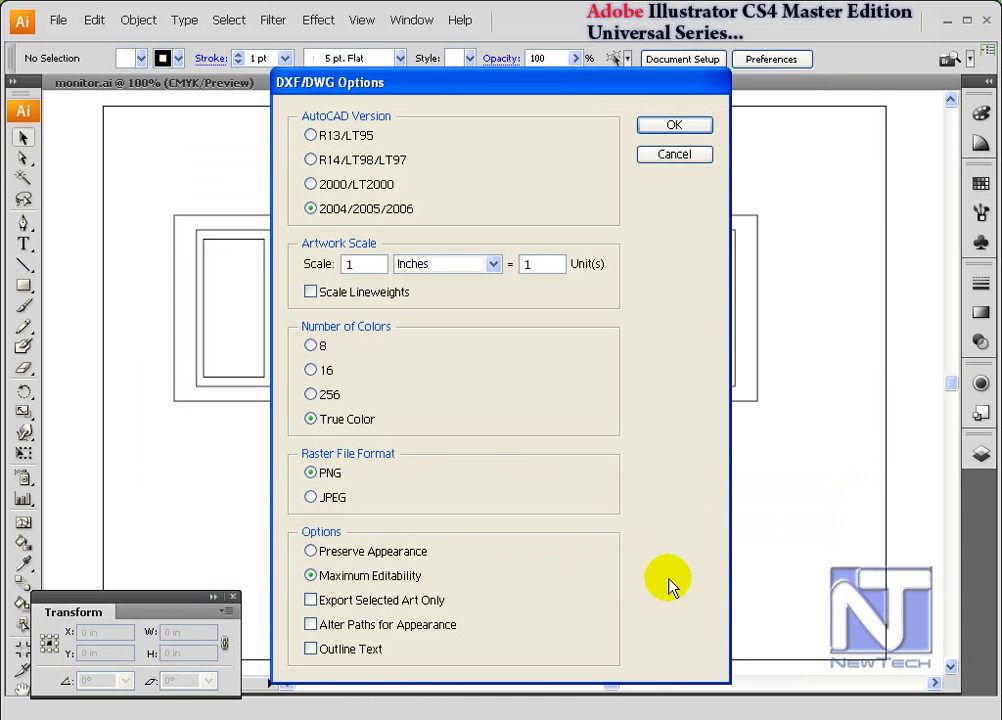
# Try AutoCAD versions R13/LT95 and 2000/LT2000, then settle on 2004/2005/2006
pyautogui.moveTo(418, 88); pyautogui.dragTo(410, 93)
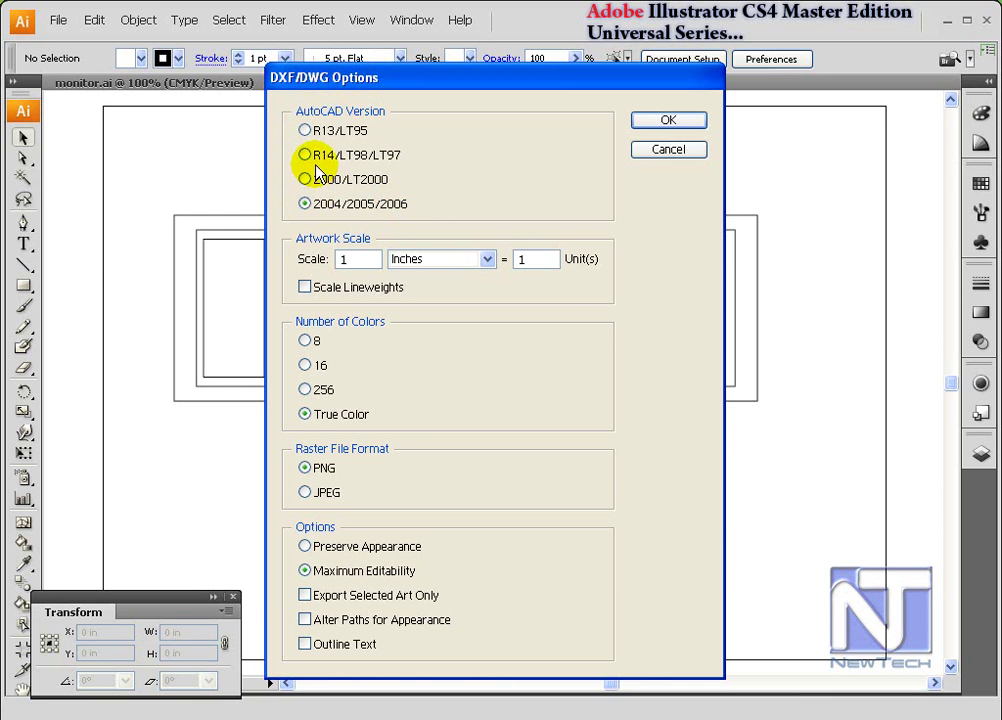
pyautogui.click(306, 131)
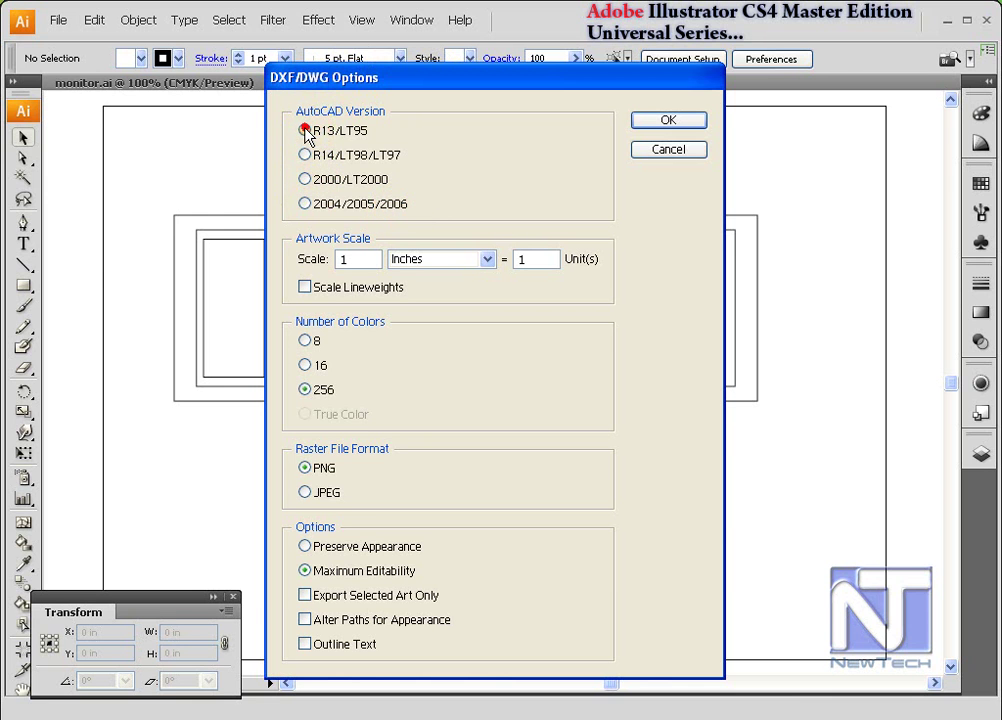
pyautogui.click(306, 179)
pyautogui.click(307, 203)
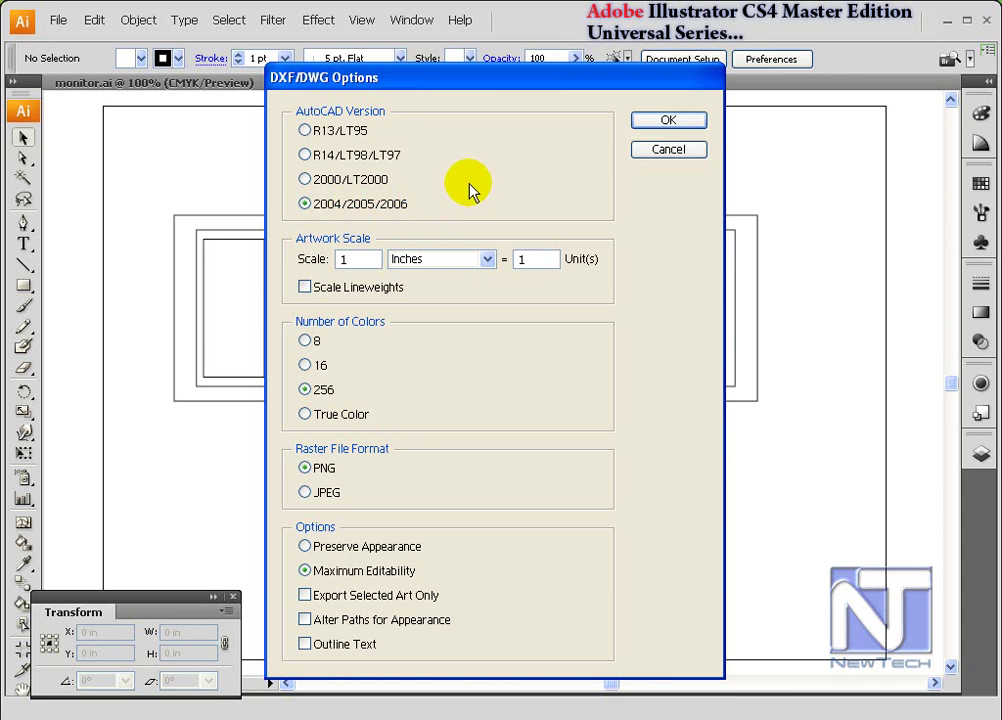
pyautogui.click(486, 261)
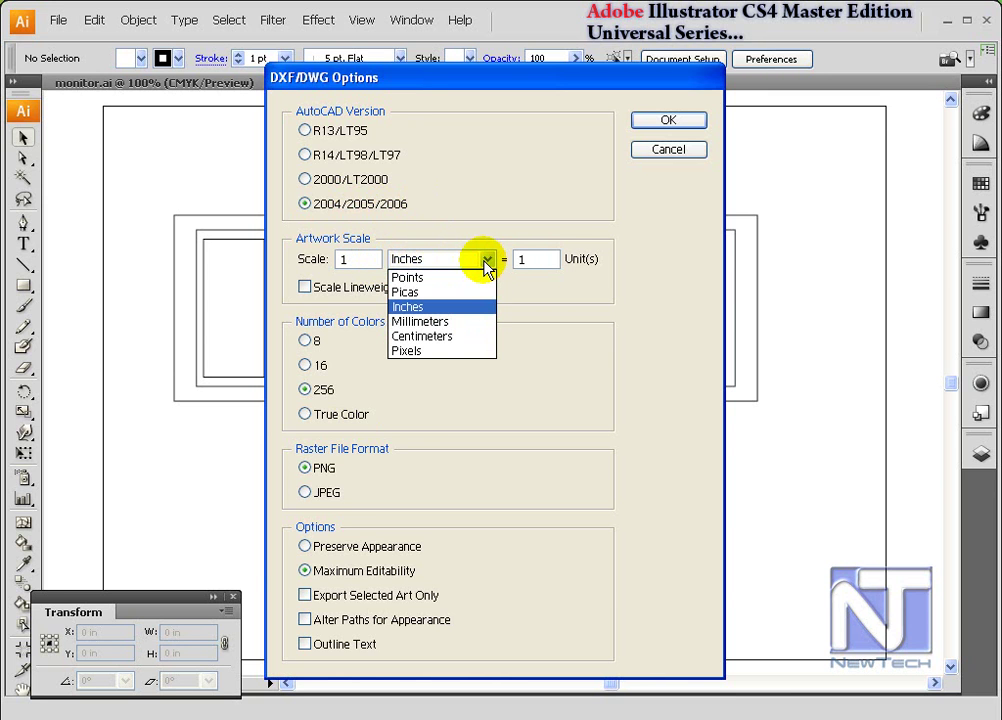
pyautogui.click(352, 261)
pyautogui.click(352, 259)
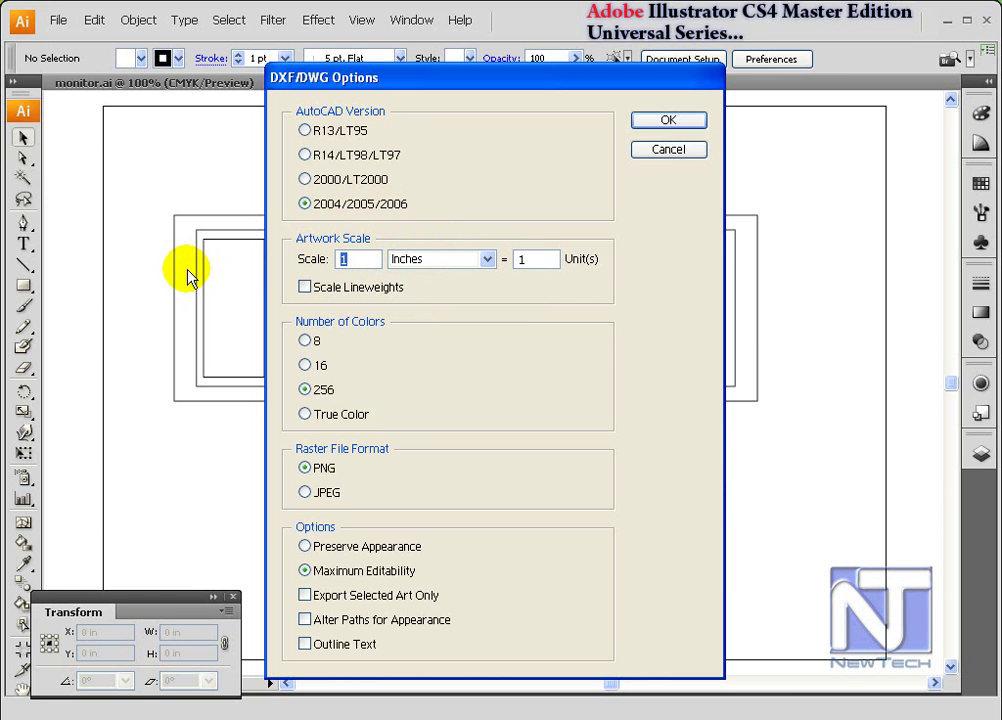
pyautogui.moveTo(500, 80); pyautogui.dragTo(561, 70)
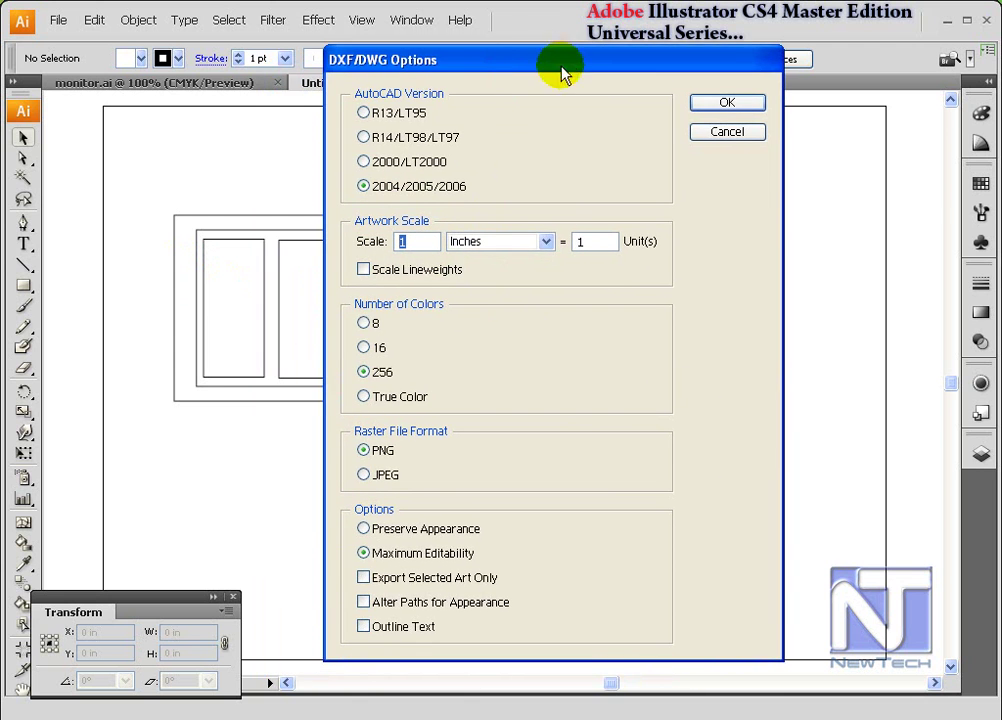
pyautogui.click(546, 243)
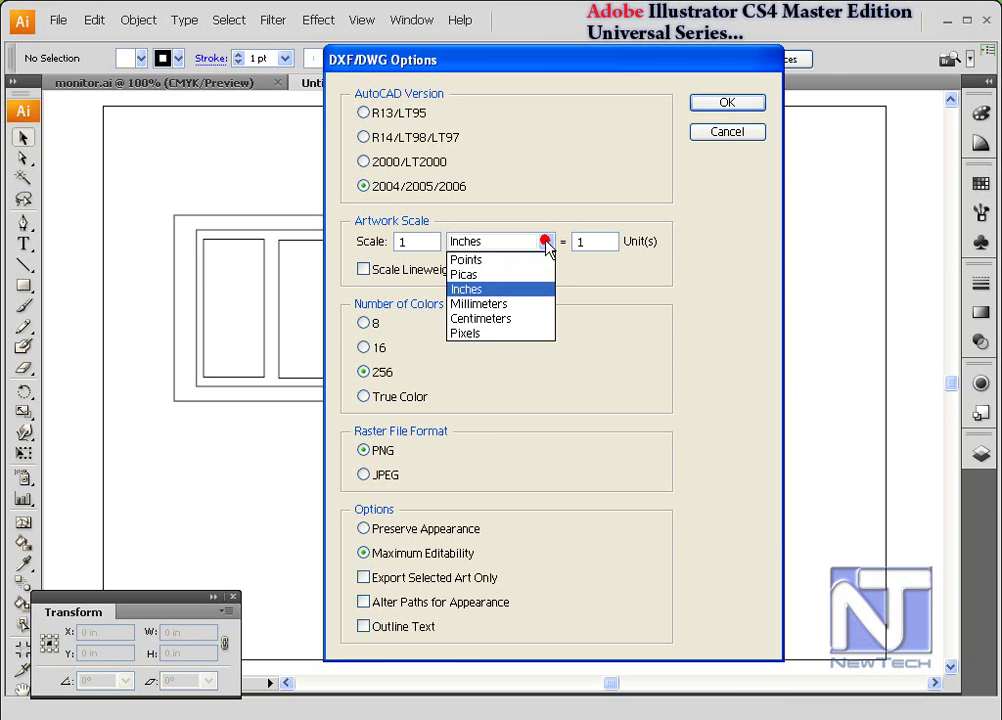
pyautogui.click(490, 289)
pyautogui.click(606, 242)
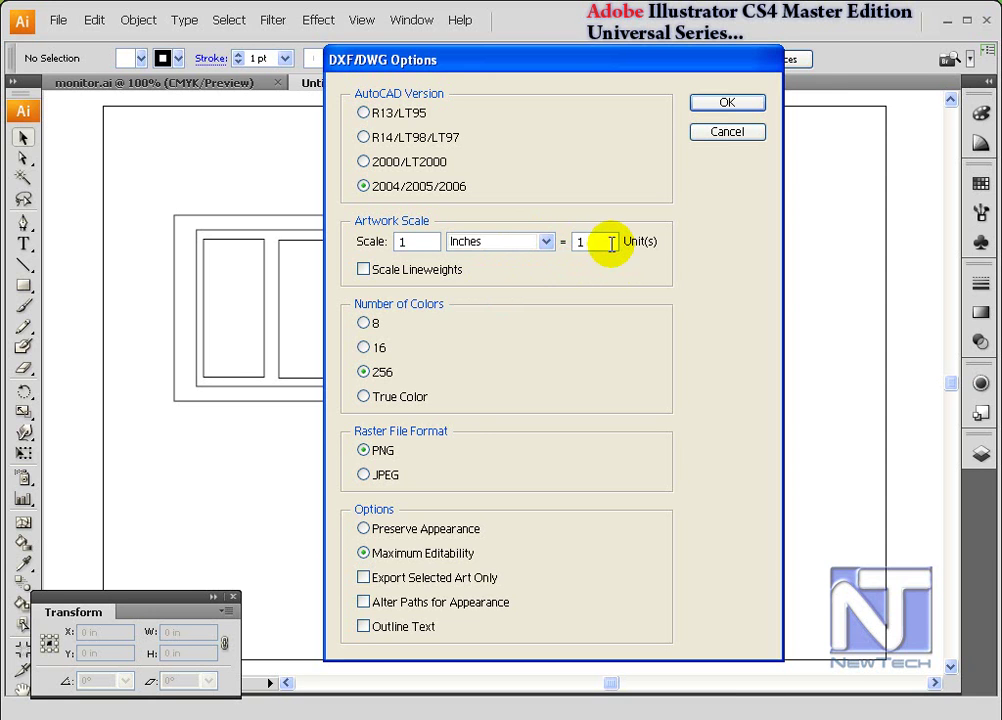
pyautogui.doubleClick(580, 241)
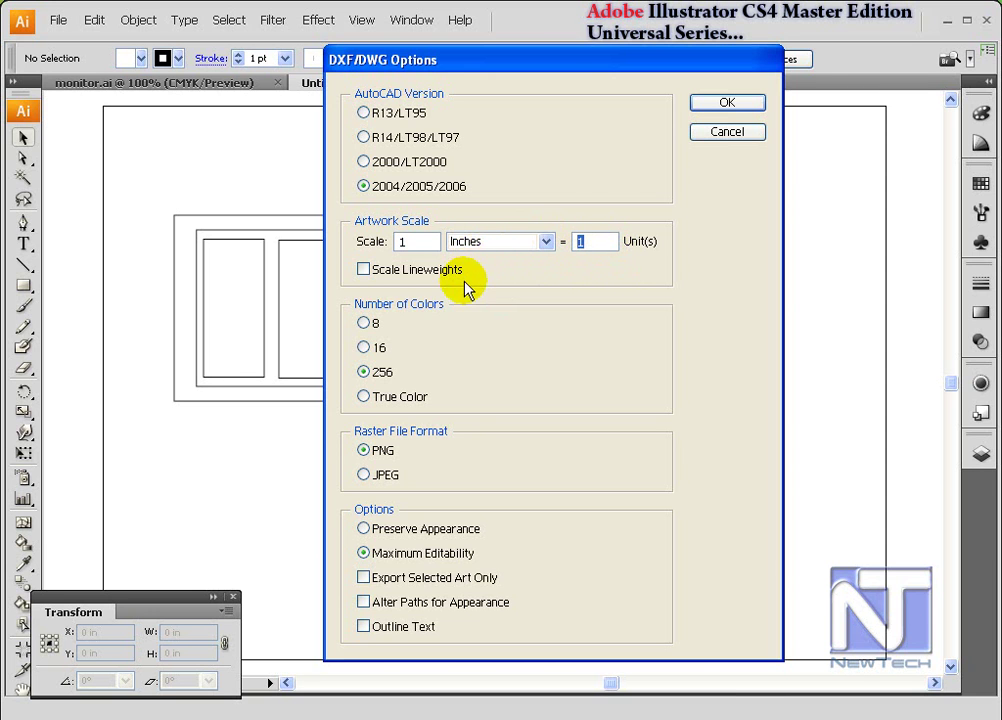
# Leave Scale Lineweights unchecked and set Number of Colors to True Color
pyautogui.click(364, 271)
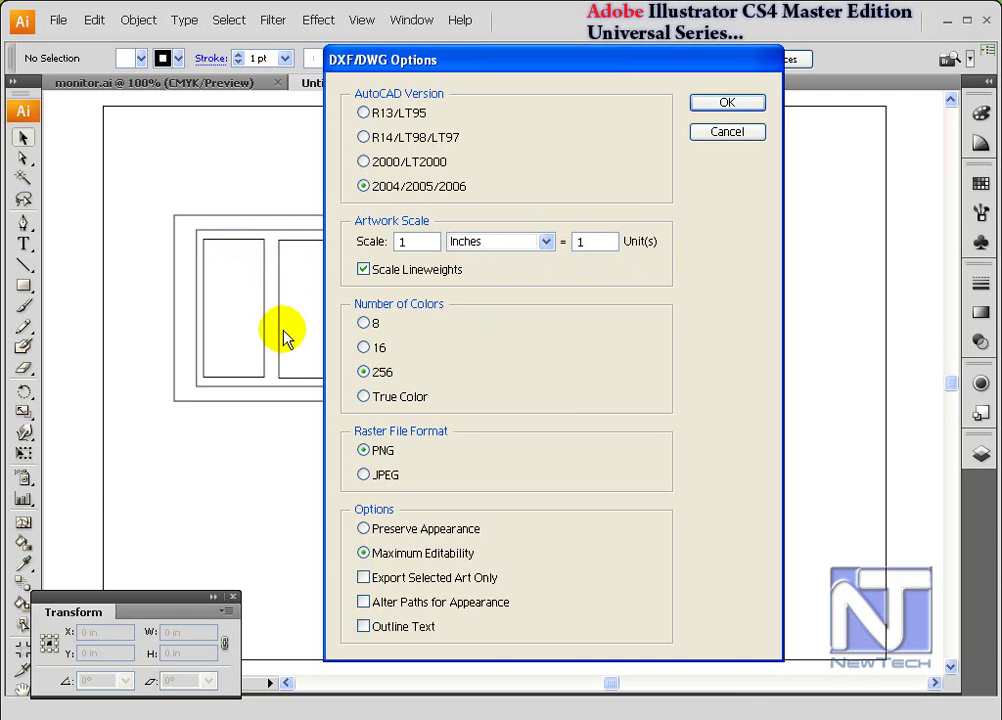
pyautogui.press('space')
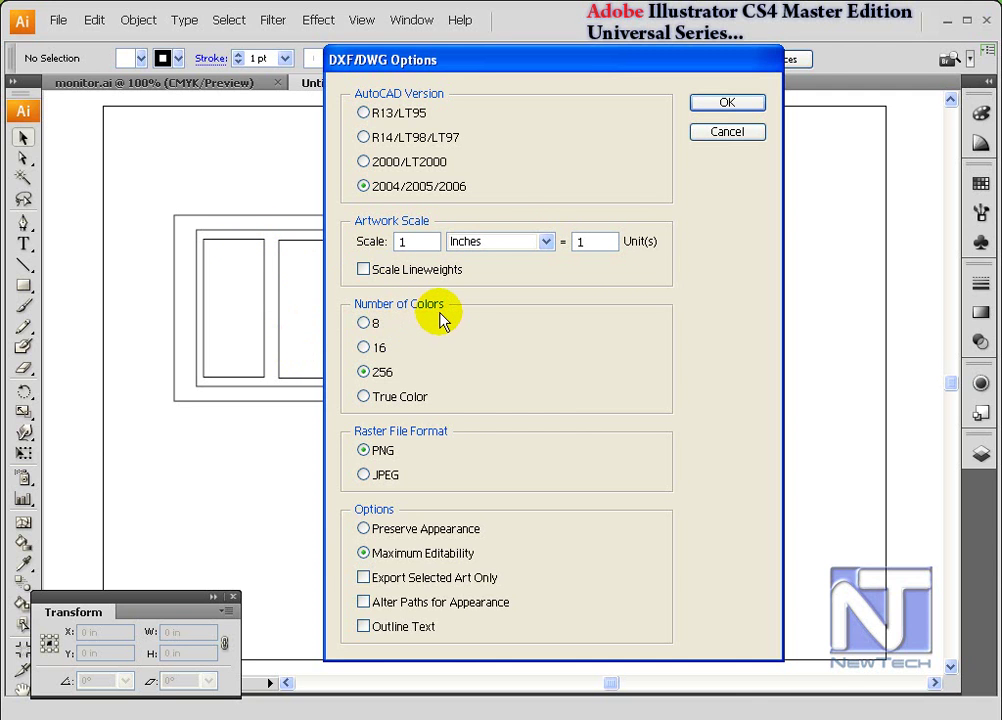
pyautogui.click(405, 398)
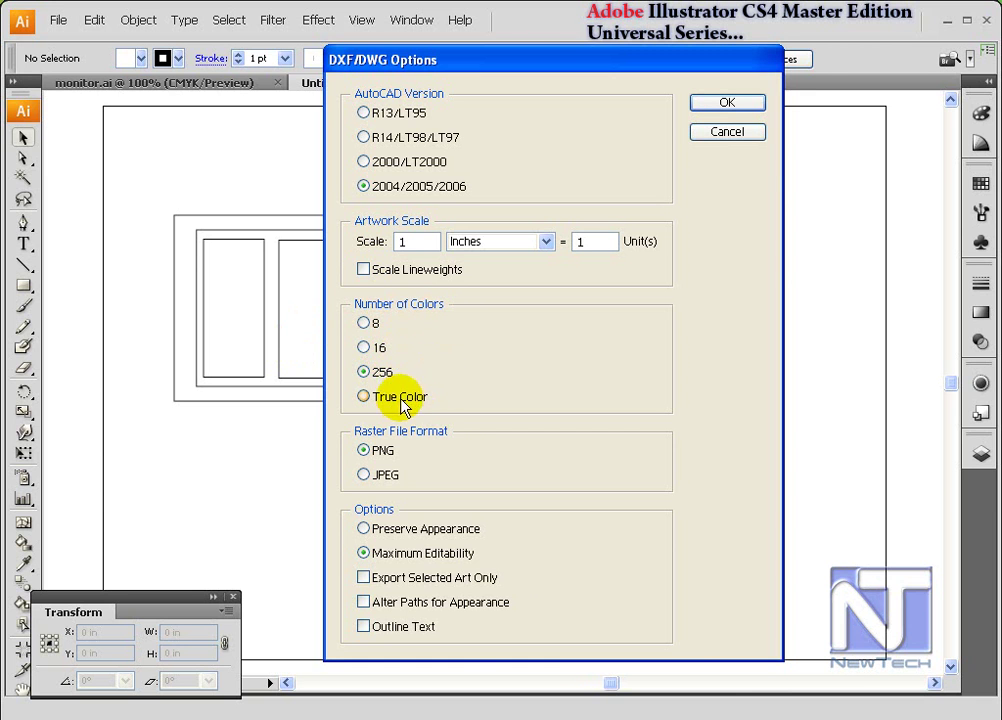
pyautogui.moveTo(540, 77); pyautogui.dragTo(535, 60)
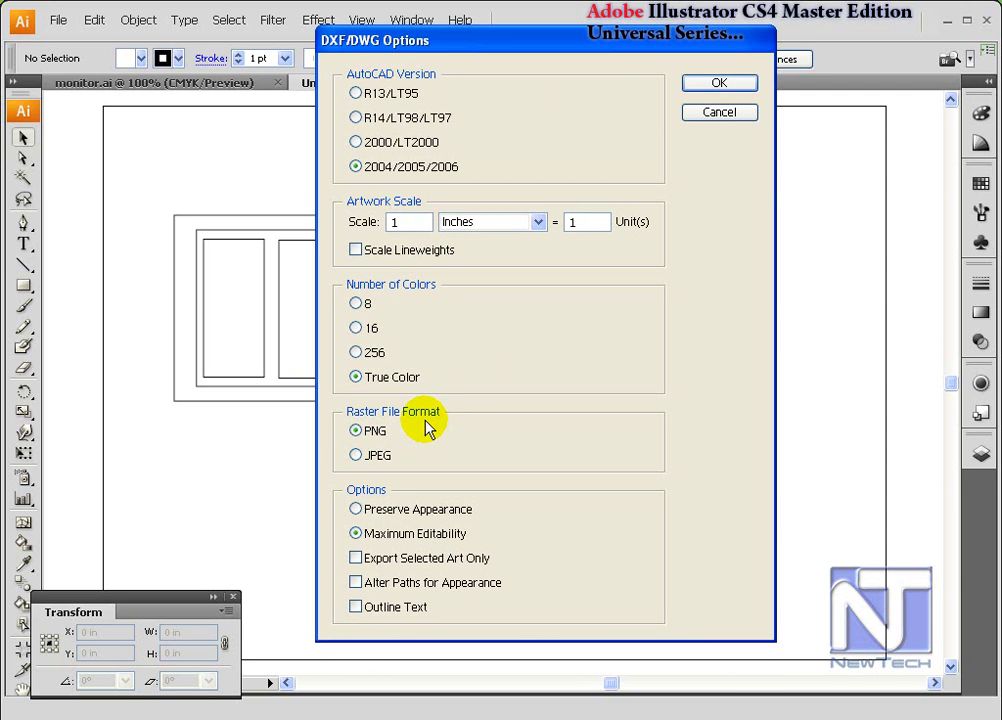
# Switch Raster File Format between PNG and JPEG, ending on JPEG
pyautogui.click(356, 431)
pyautogui.click(357, 455)
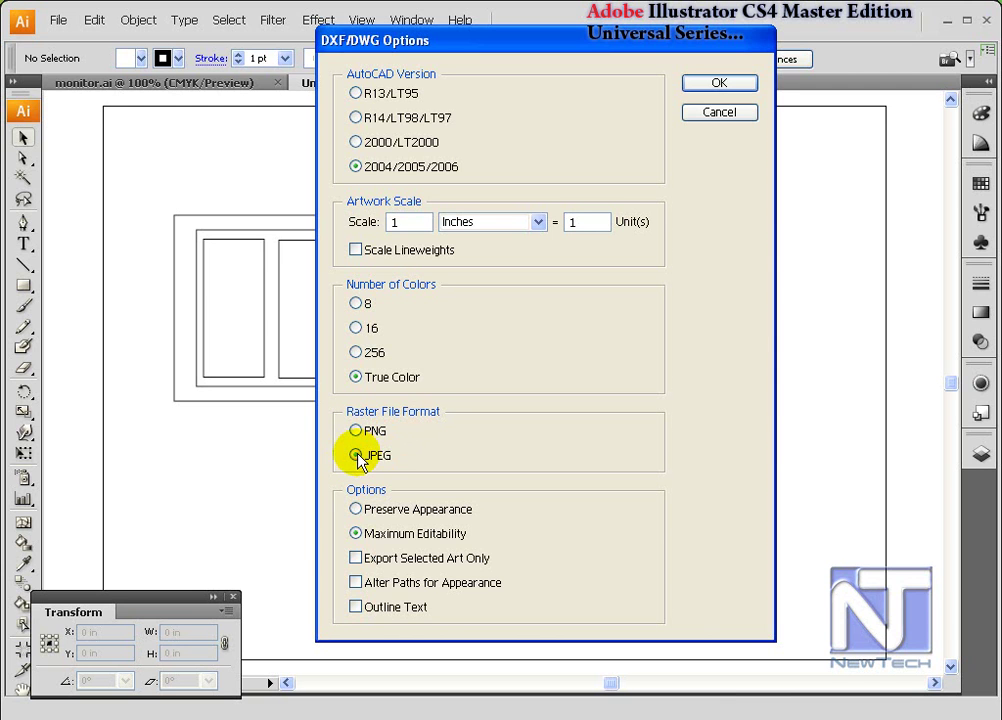
pyautogui.click(357, 431)
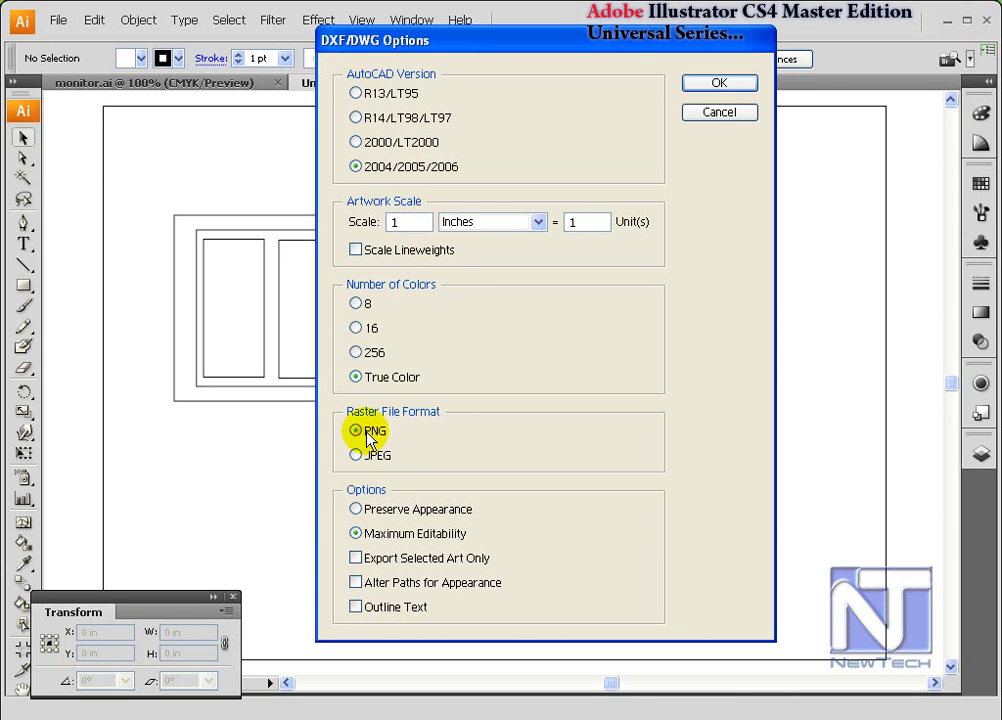
pyautogui.moveTo(532, 49); pyautogui.dragTo(622, 73)
pyautogui.click(459, 484)
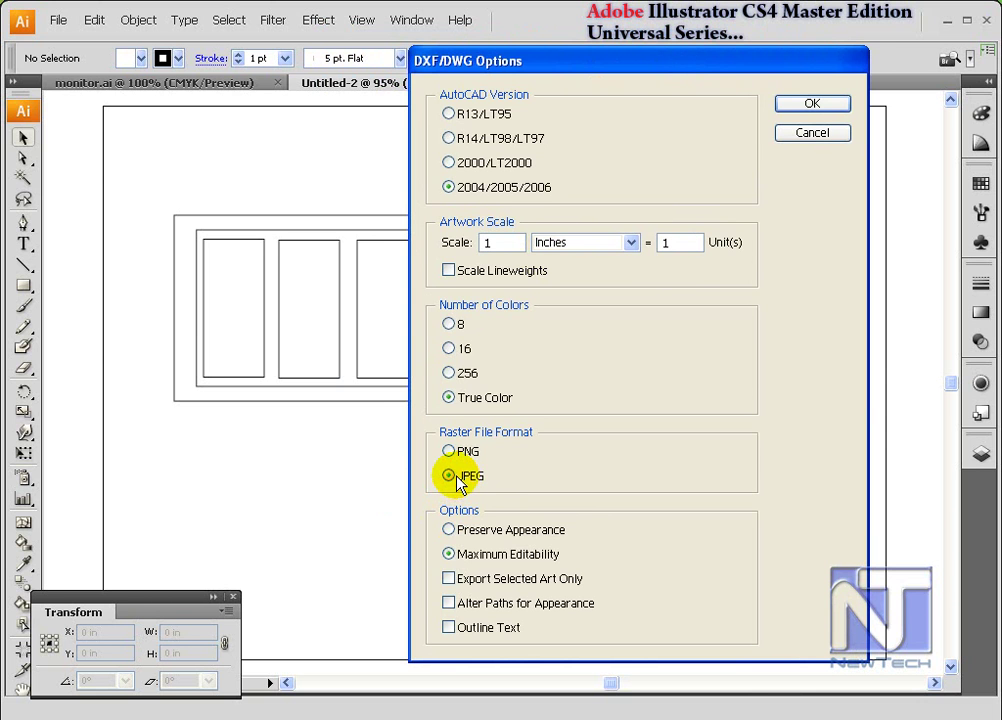
pyautogui.moveTo(572, 70); pyautogui.dragTo(589, 44)
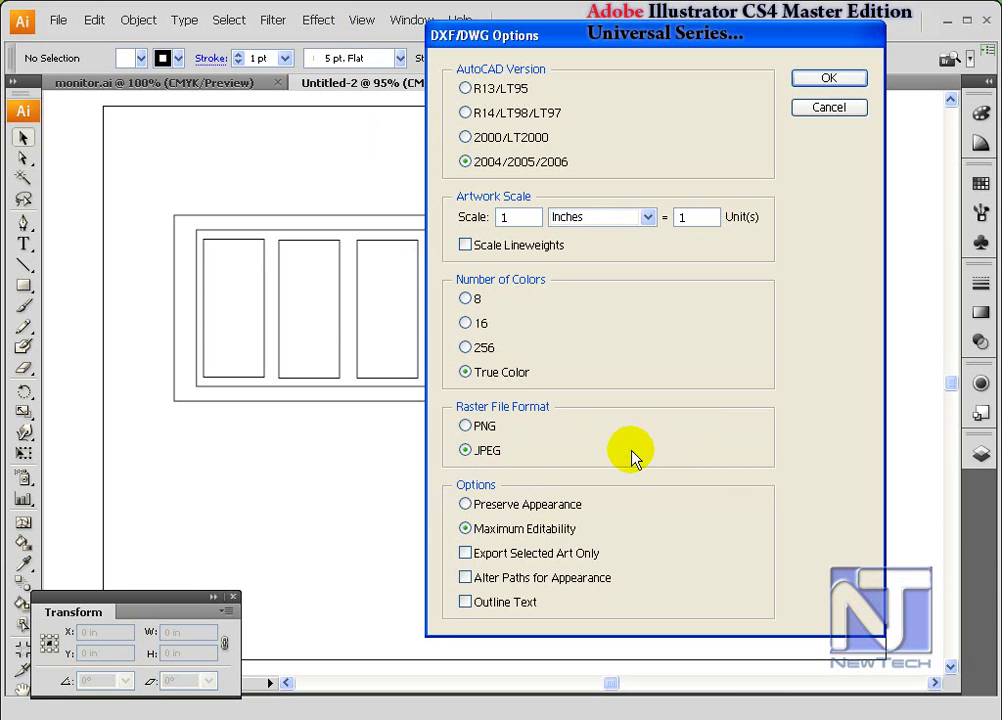
pyautogui.click(492, 507)
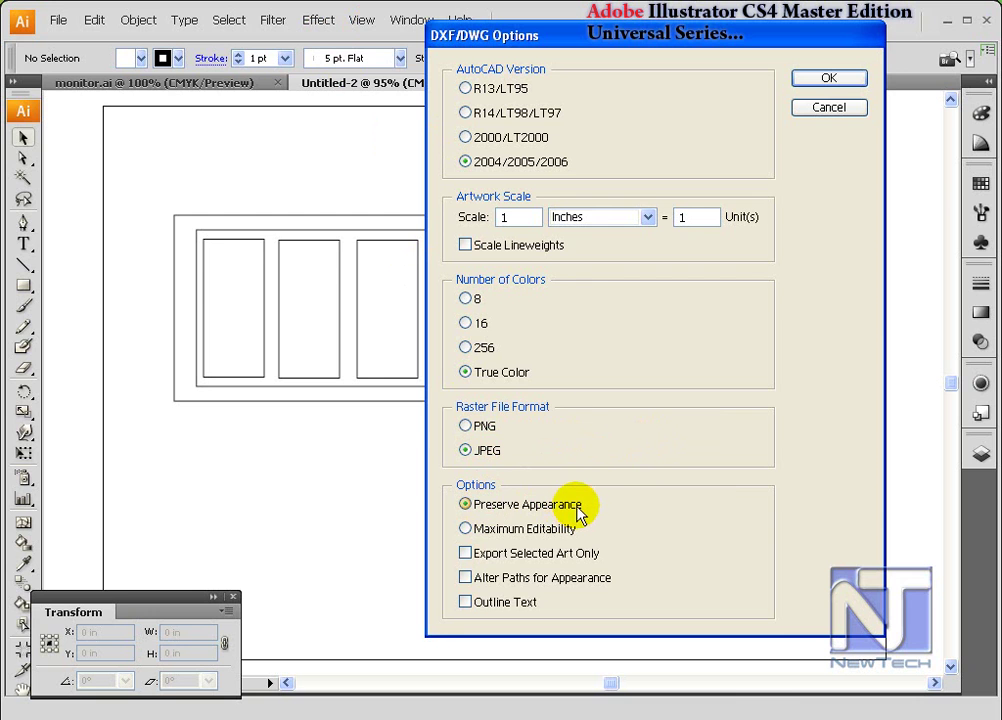
pyautogui.click(476, 530)
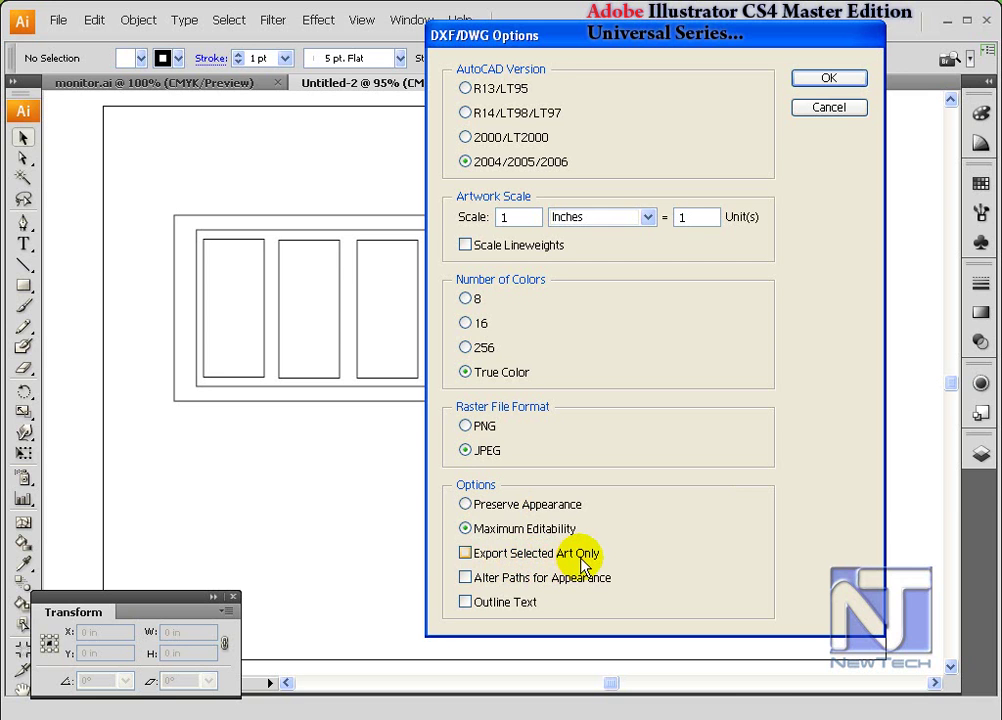
# Turn on Export Selected Art Only and Alter Paths for Appearance
pyautogui.click(466, 555)
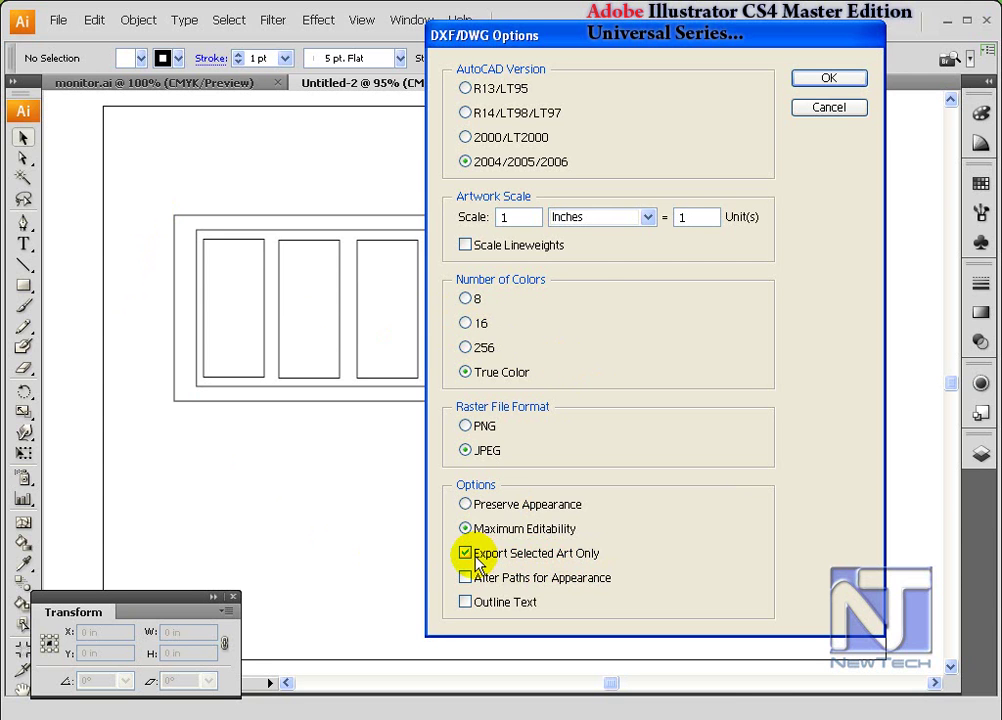
pyautogui.moveTo(505, 40); pyautogui.dragTo(395, 112)
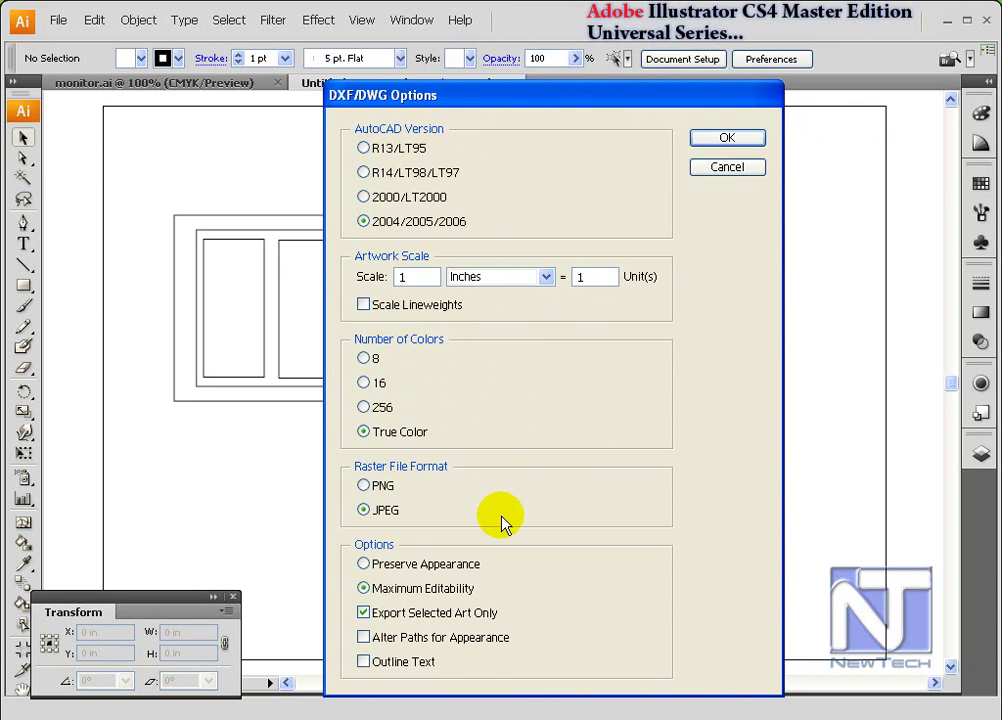
pyautogui.click(365, 638)
pyautogui.moveTo(571, 104); pyautogui.dragTo(575, 60)
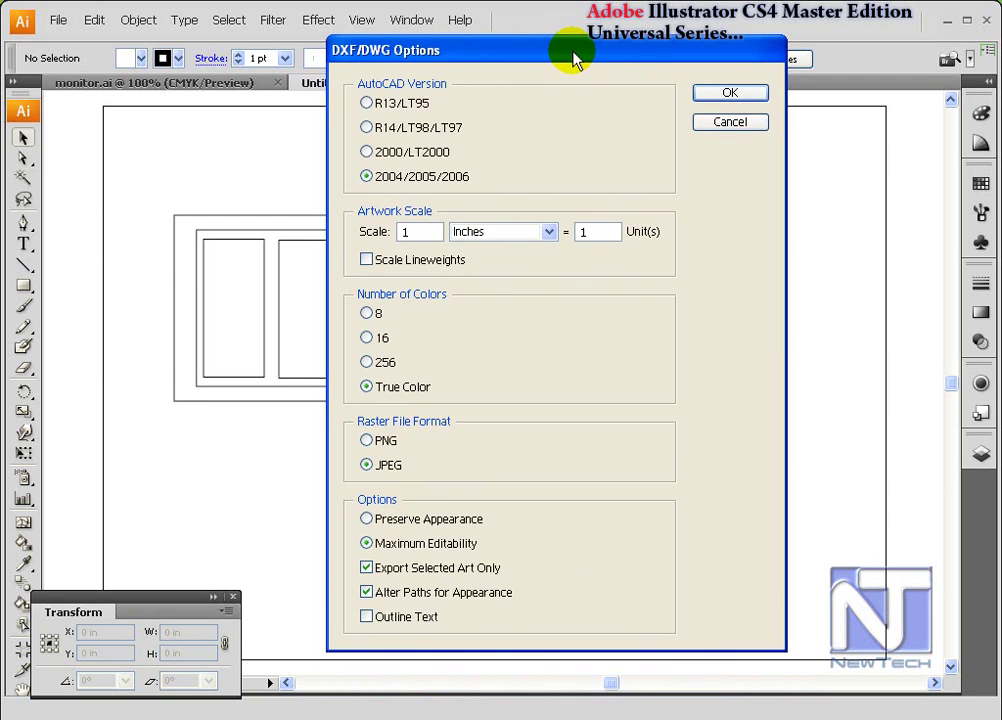